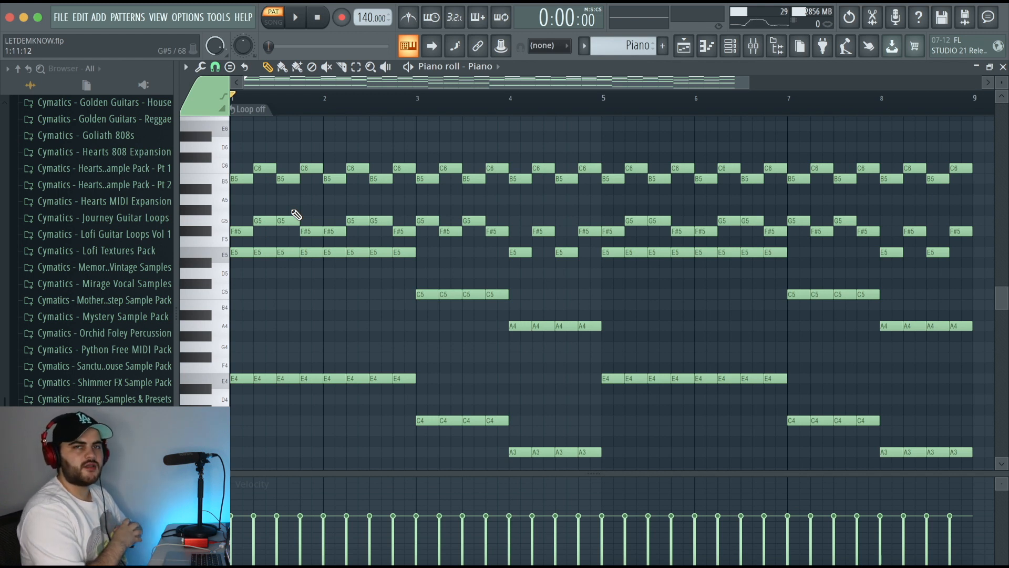
- Play the Piano and Vocal Chops patterns and examine both Fruity parametric EQ 2 effects on mixer insert 3
key("space")
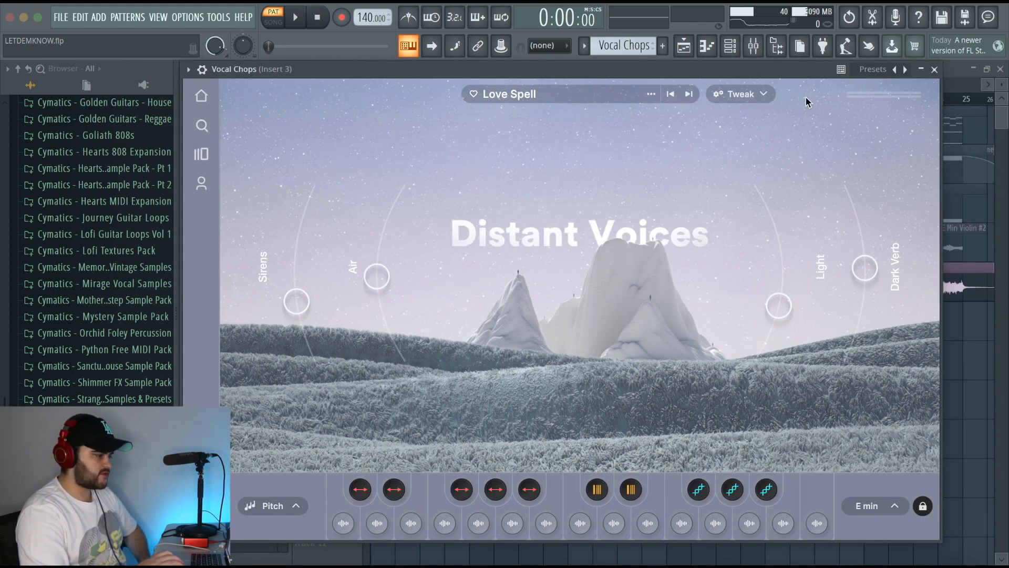
left_click(935, 71)
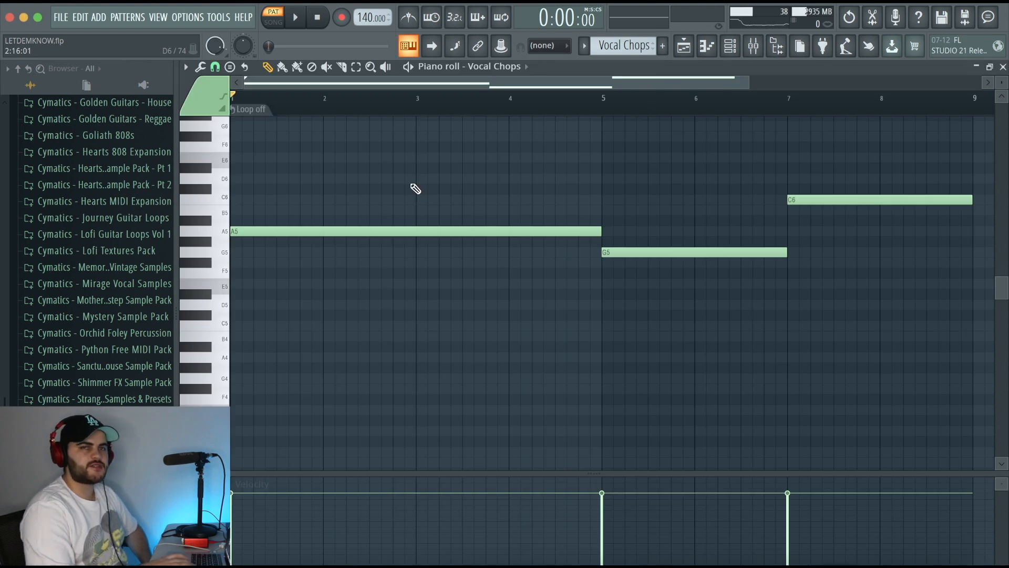
key("space")
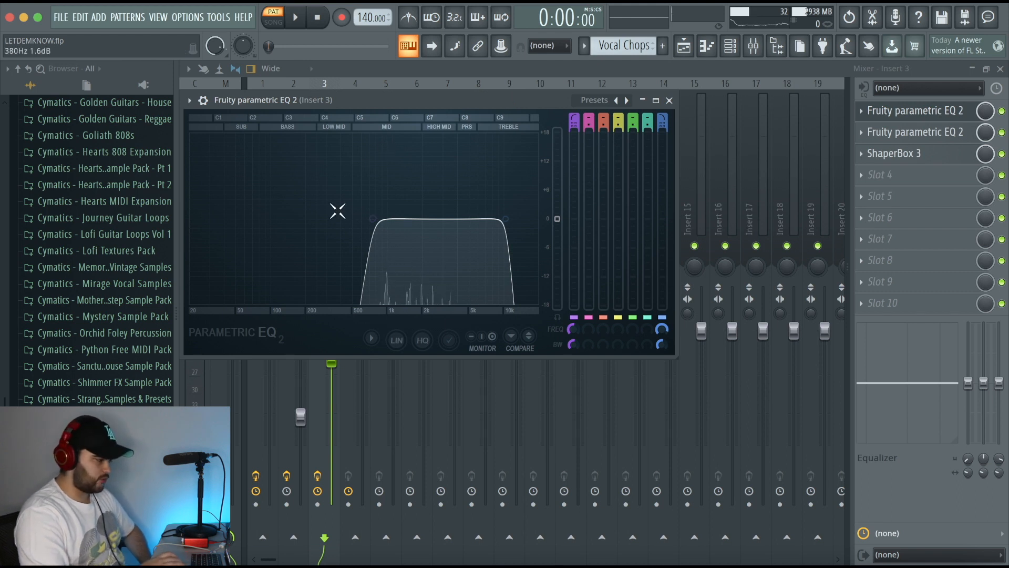
left_click(670, 101)
left_click(904, 132)
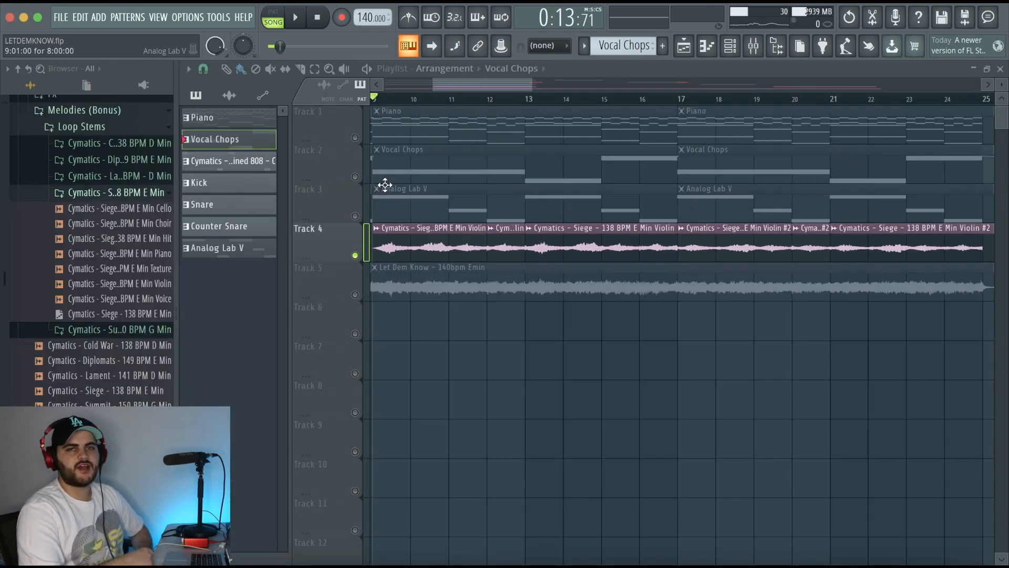
- Look through the Siege 138 BPM E Min loop stems in the Drill Essential Drum Kit and play the violin clips on track 4
scroll(62, 157, "up", 3)
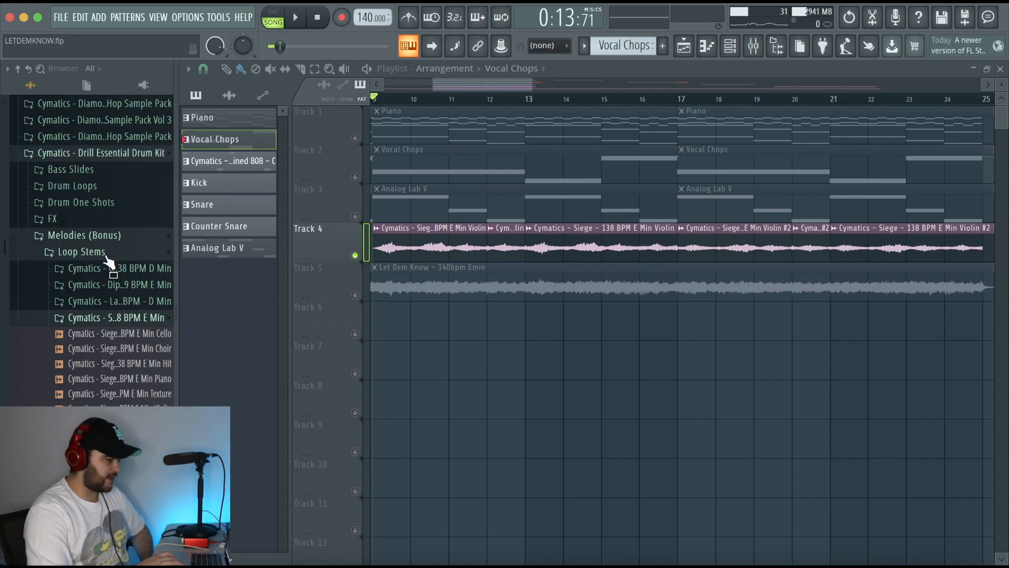
scroll(111, 250, "down", 3)
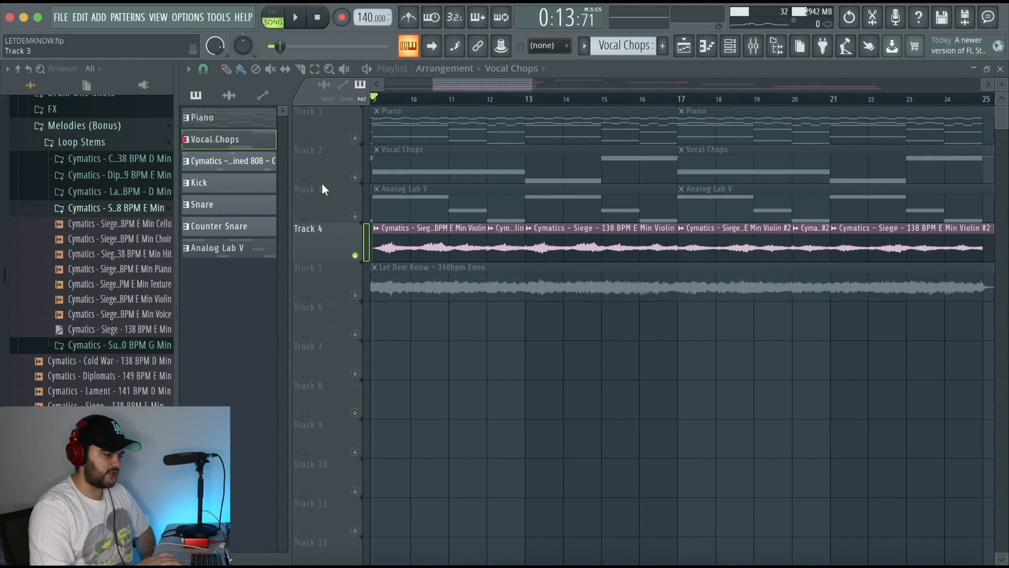
key("space")
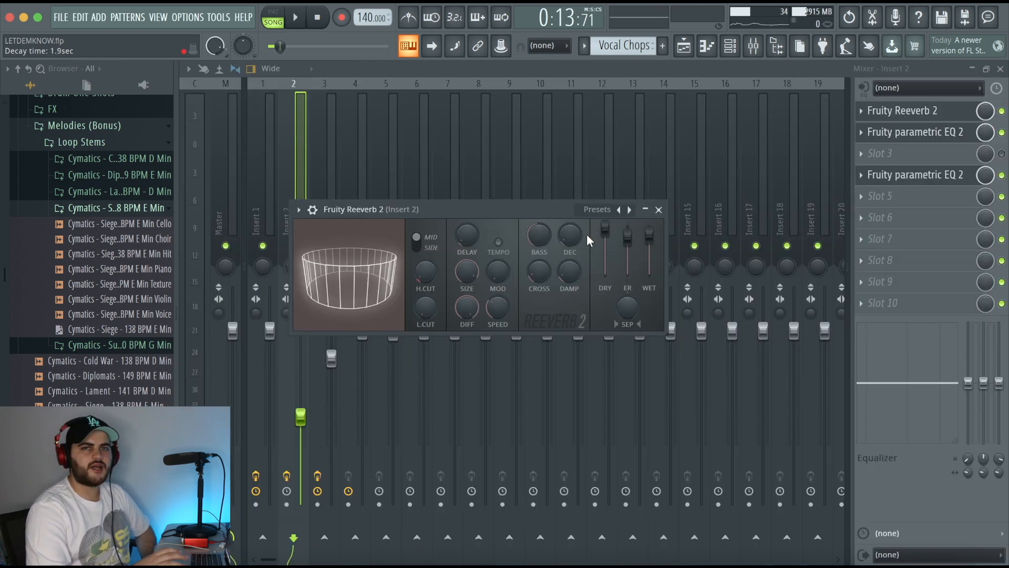
- Examine the Fruity Reeverb 2 settings and the first Fruity parametric EQ 2 on mixer insert 2
left_click_drag(461, 213, 435, 152)
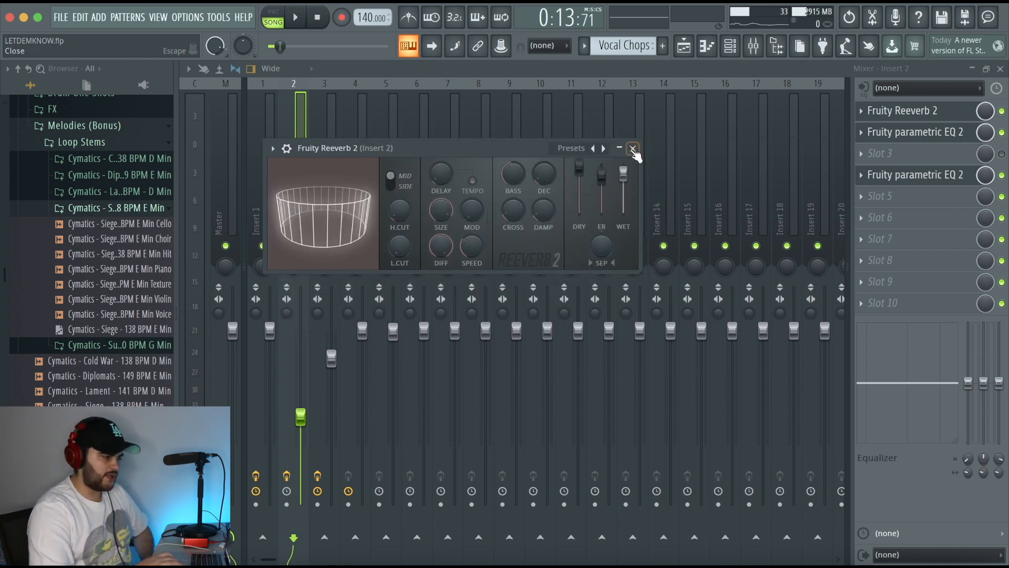
left_click(633, 148)
left_click(883, 137)
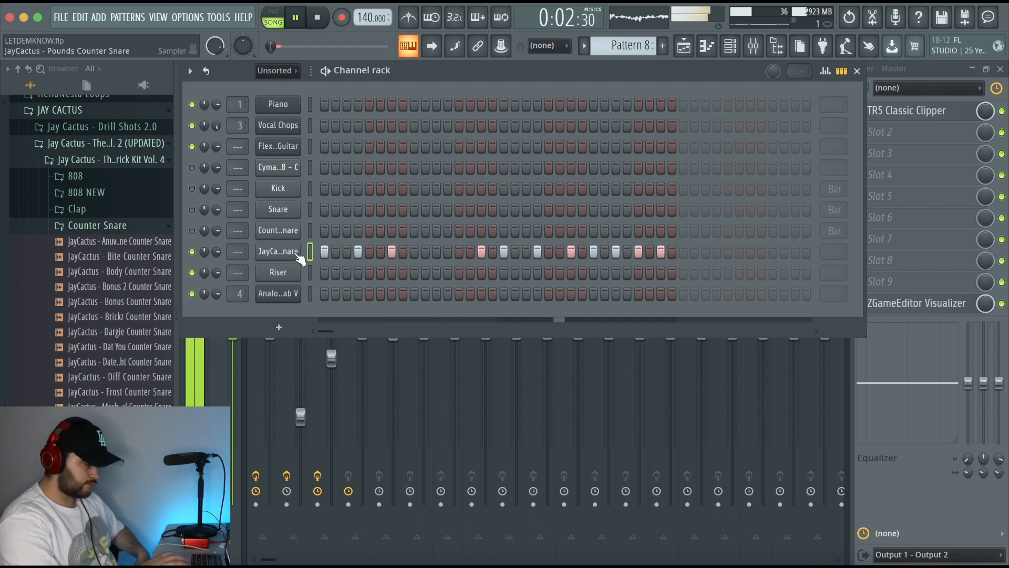
- Duplicate the two-bar Pounds Counter Snare notes three times to fill eight bars, and pan individual notes to either side
key("F7")
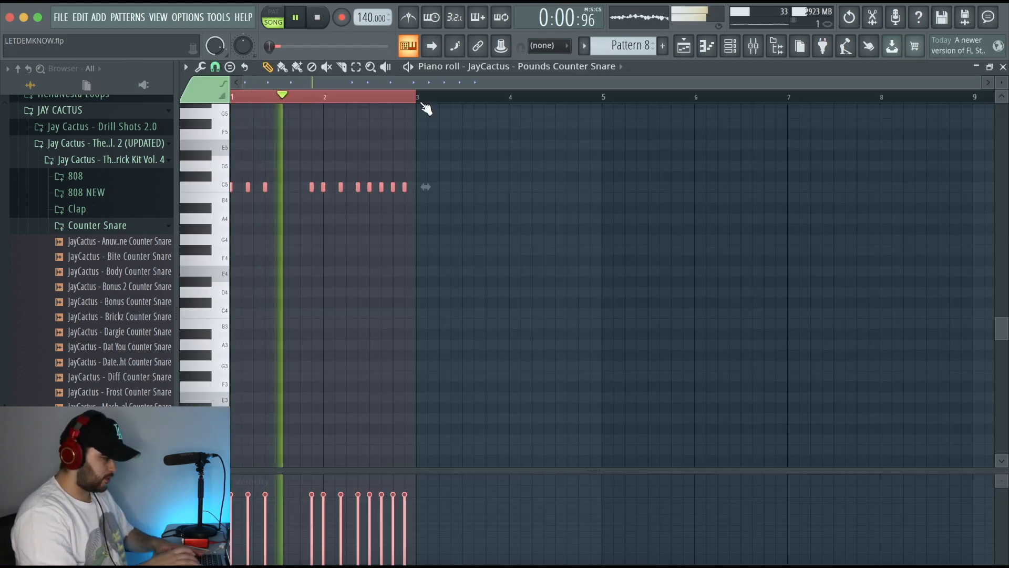
key("ctrl+b")
key("ctrl+b")
key("ctrl+b")
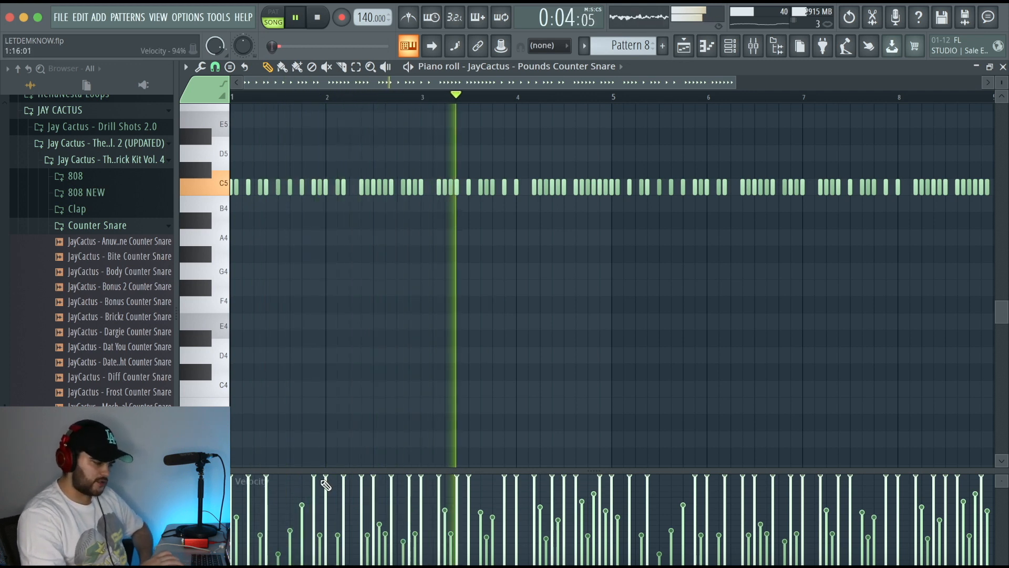
left_click(241, 480)
left_click(340, 482)
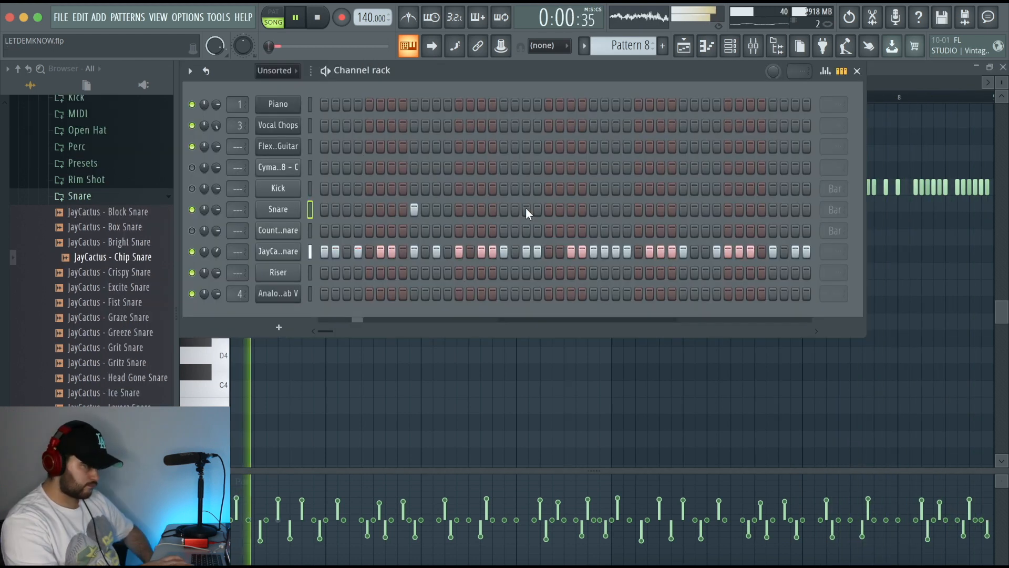
- Add Snare hits on steps 25 and 31 of Pattern 8
left_click(592, 209)
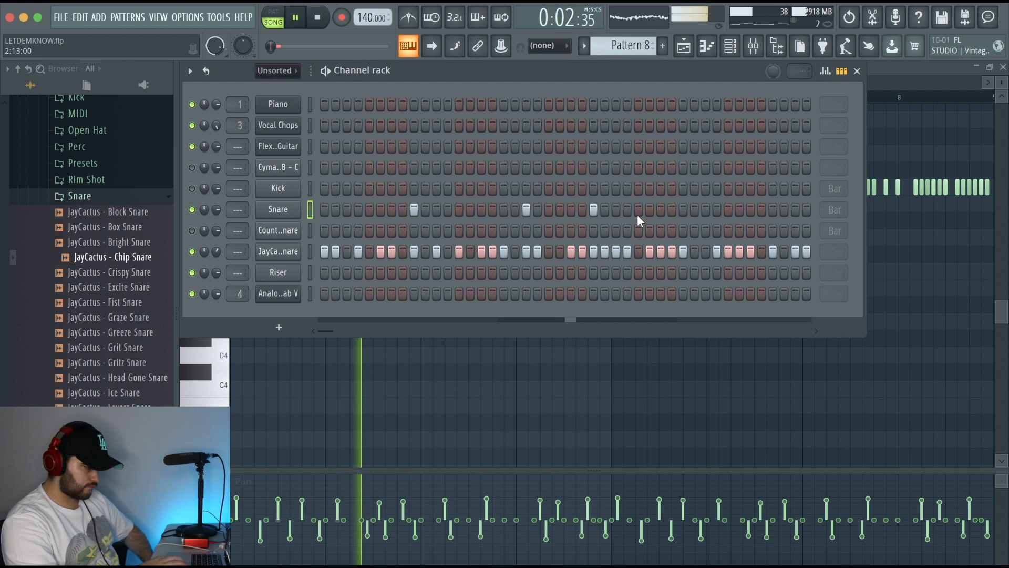
left_click(660, 209)
key("F6")
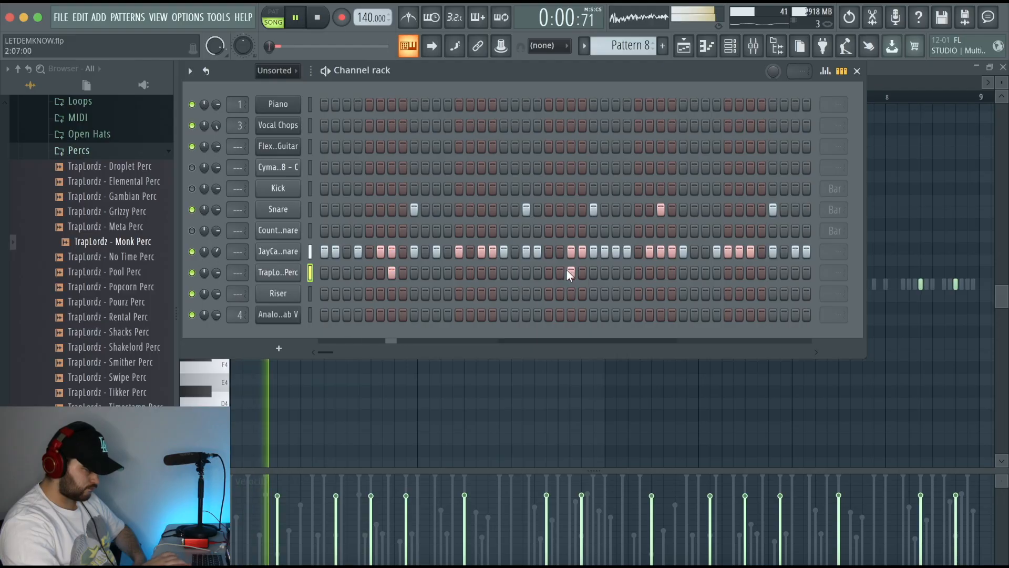
- Move the TrapLordz Monk Perc hit from step 23 to step 39, and add Greeze Haunted Perc hits on steps 20 and 23
left_click(569, 271)
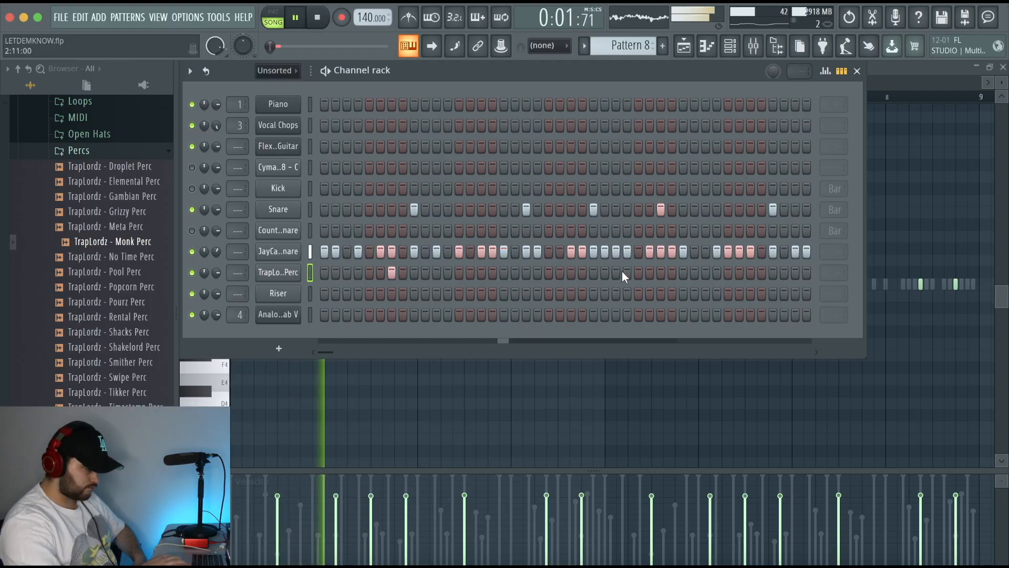
left_click(749, 272)
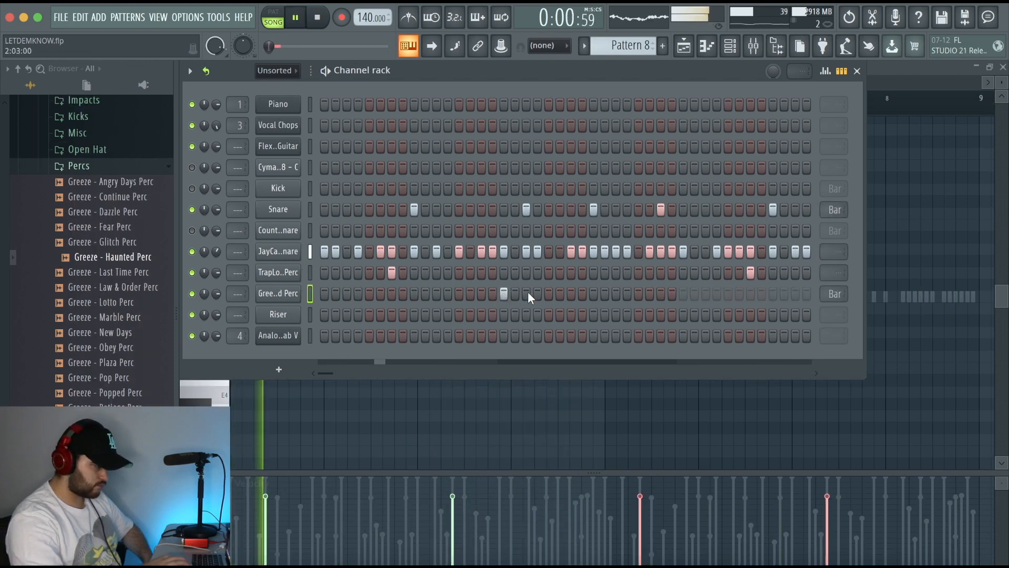
left_click(537, 293)
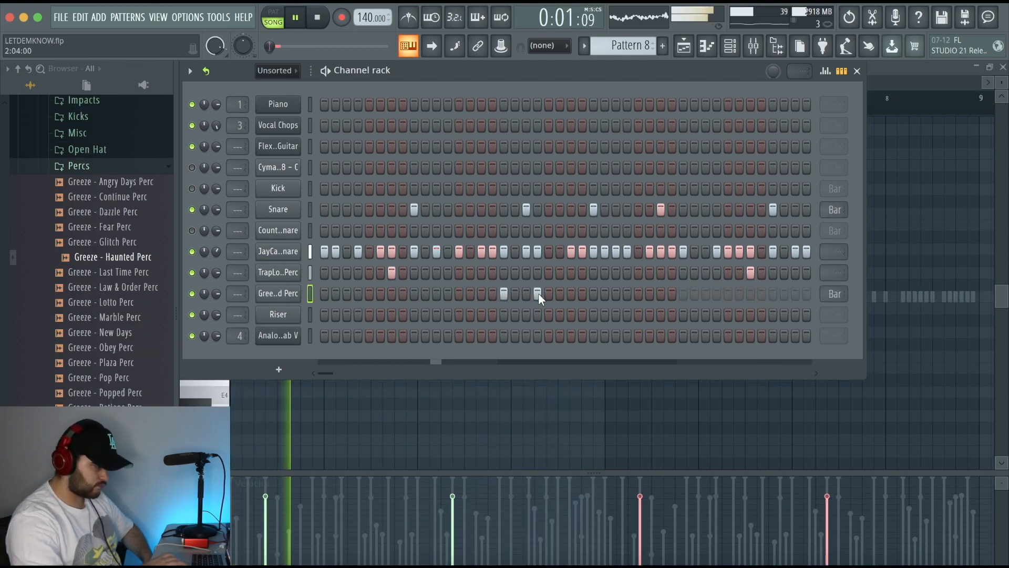
left_click(571, 293)
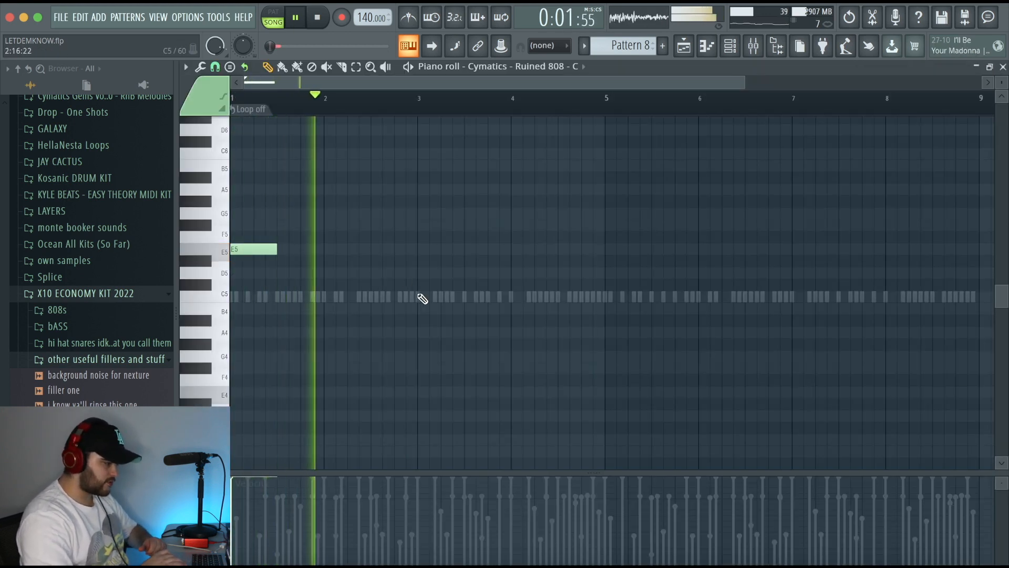
- Add Ruined 808 notes C5 at bar 3 and A4 at bar 4, and repeat the bass phrase starting at bar 5
left_click(422, 297)
left_click(512, 332)
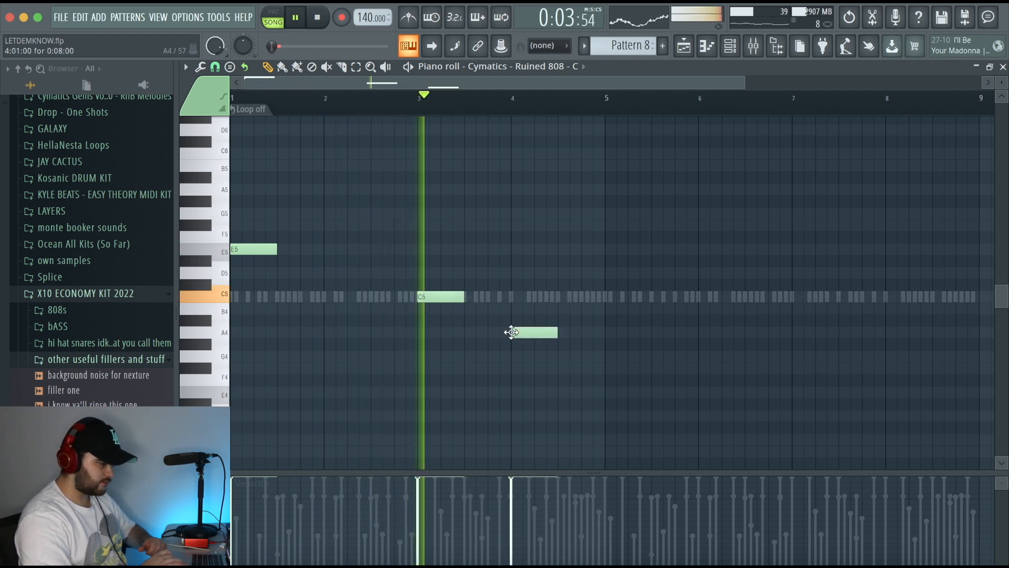
key("ctrl+b")
left_click_drag(562, 247, 616, 248)
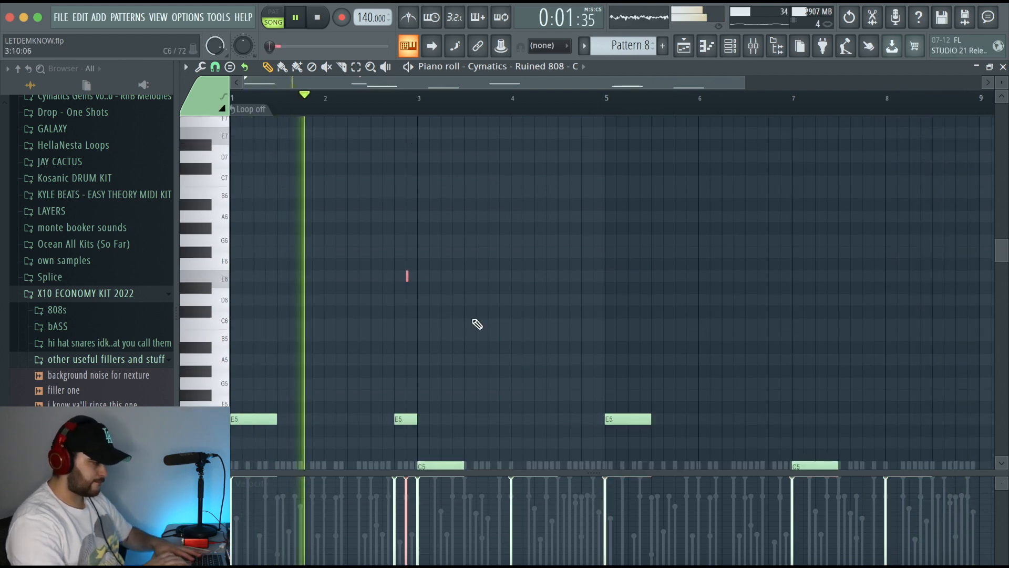
- Edit the short C5 slide note just before bar 7 in the Ruined 808 line
scroll(476, 322, "down", 2)
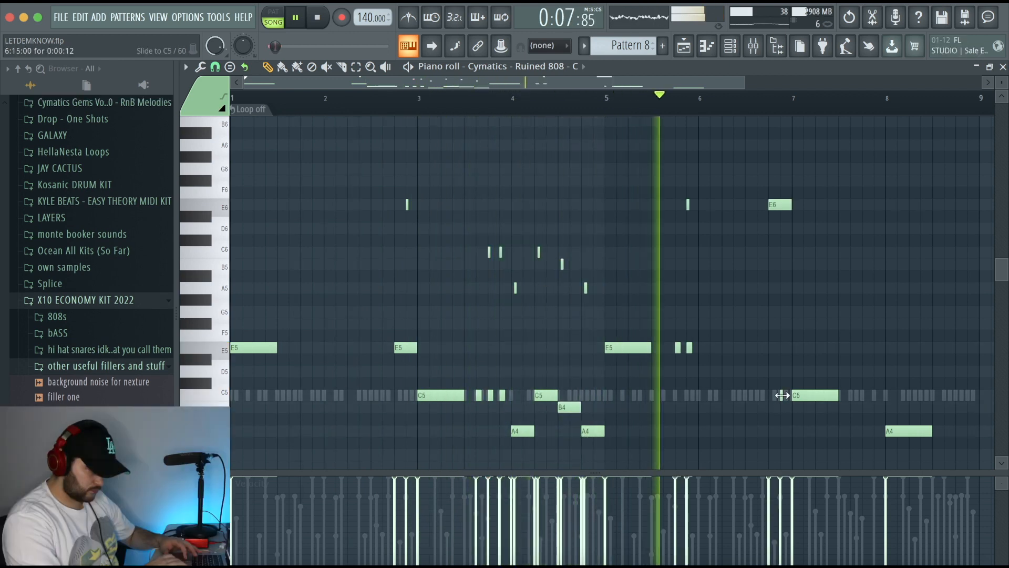
left_click(781, 395)
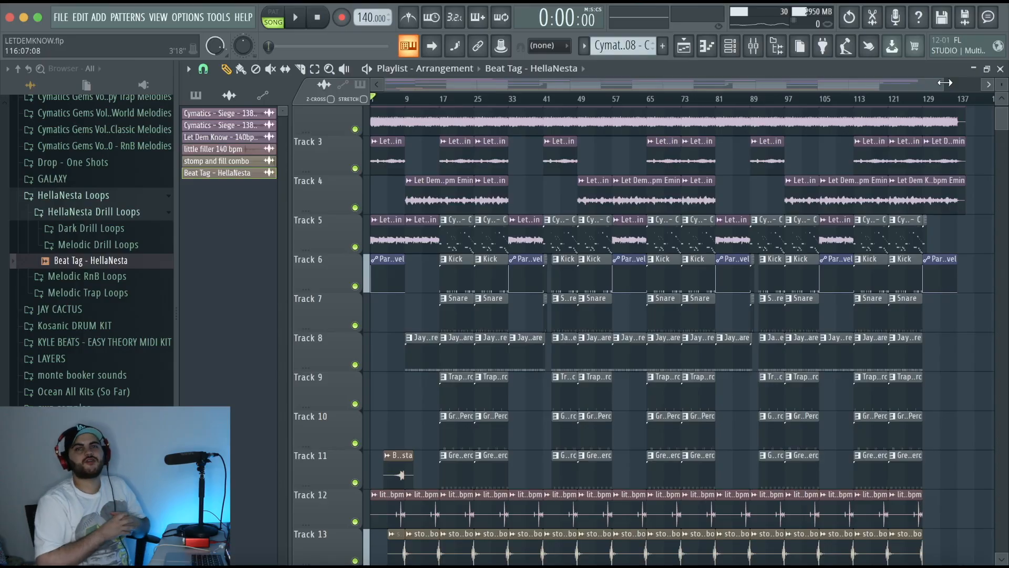
- Play the full arrangement from the start and follow its sections through the playlist to around bar 64
left_click_drag(945, 82, 479, 84)
key("space")
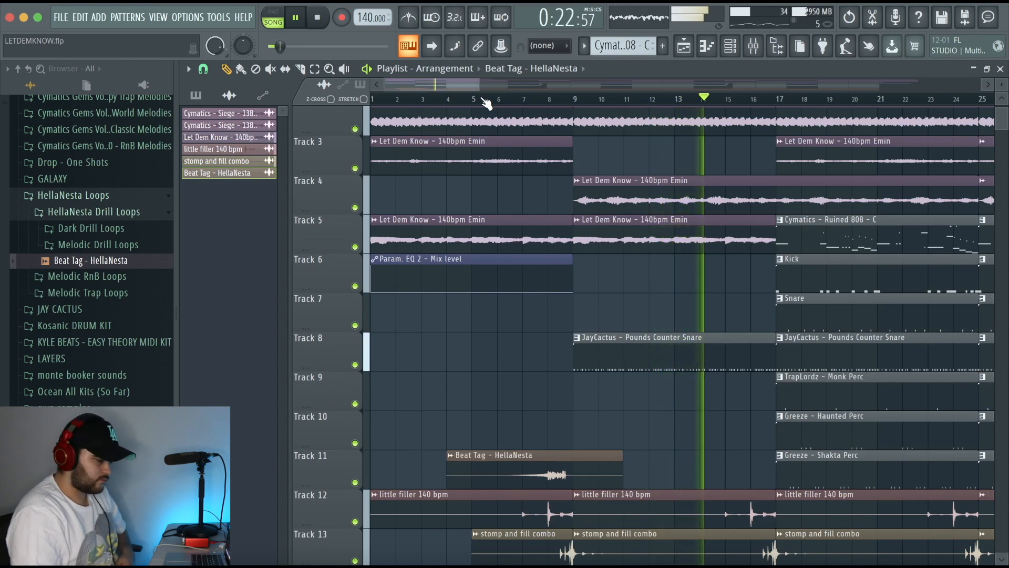
left_click_drag(461, 84, 520, 96)
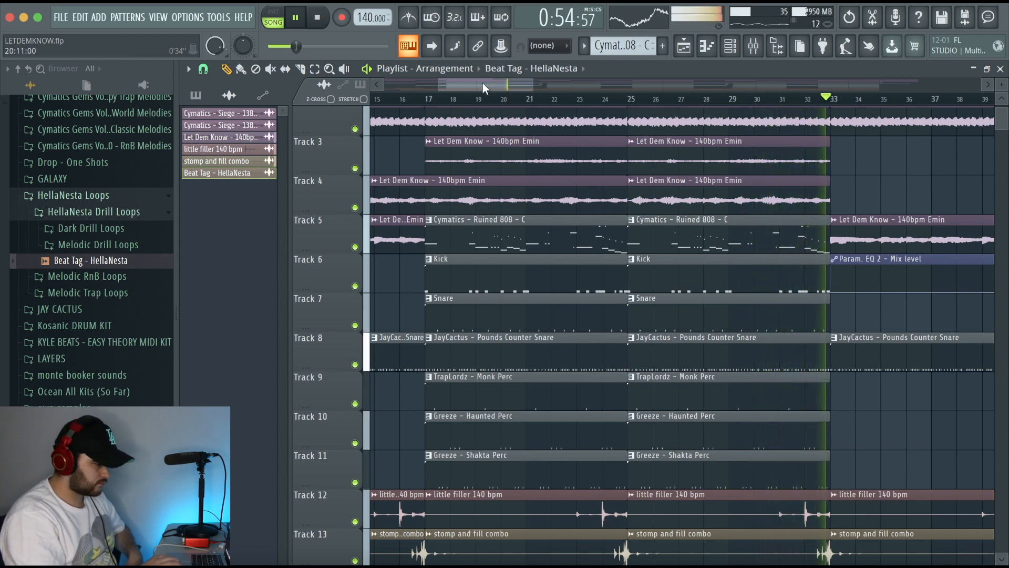
left_click_drag(483, 83, 544, 108)
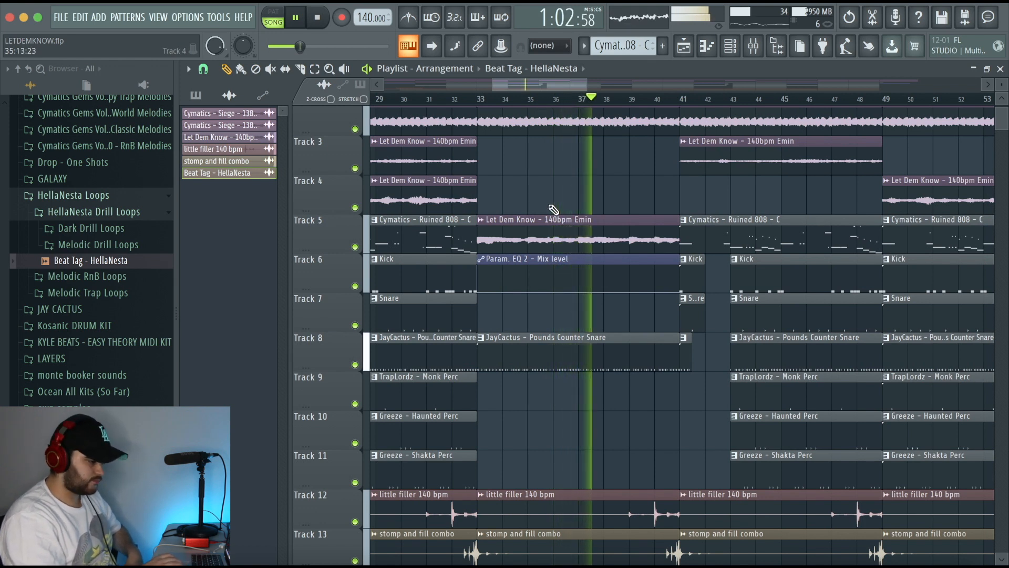
left_click_drag(546, 83, 570, 90)
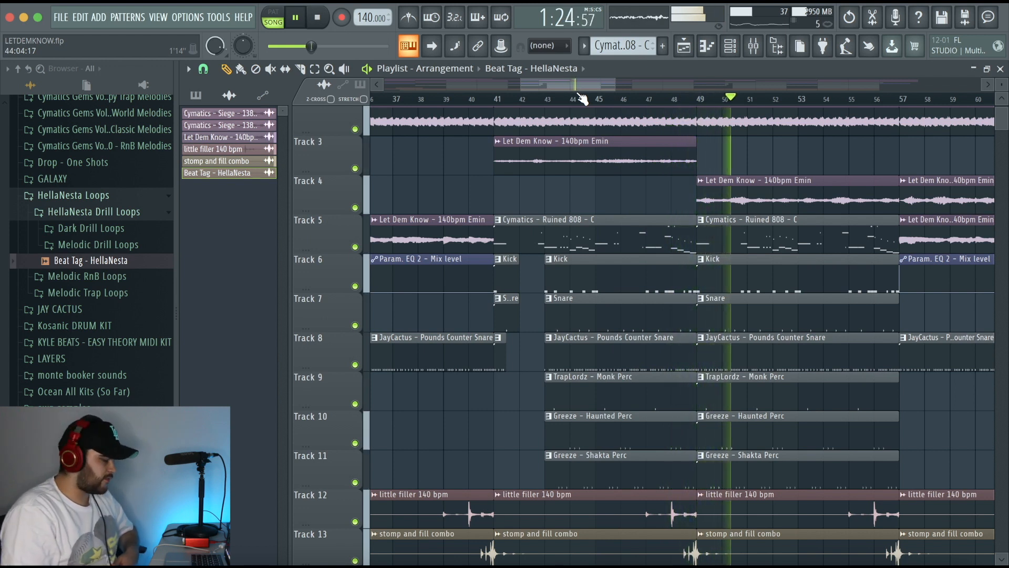
left_click_drag(569, 84, 640, 104)
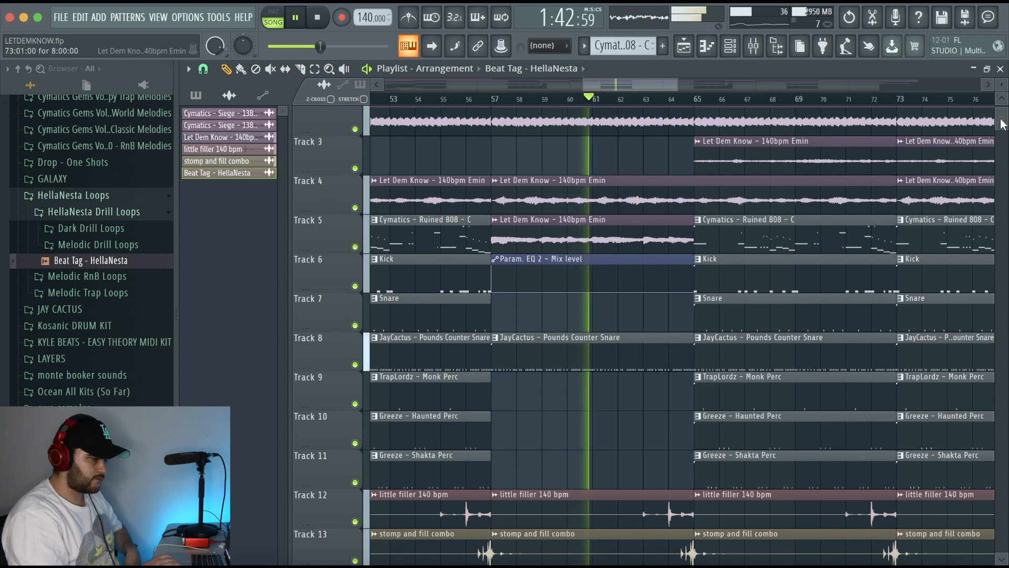
scroll(821, 148, "up", 2)
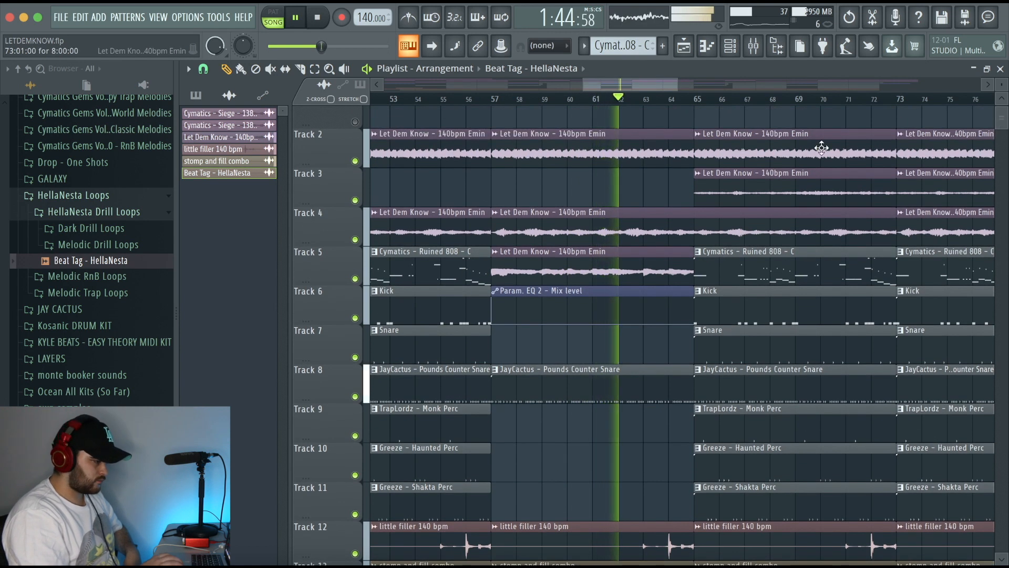
left_click_drag(653, 83, 667, 85)
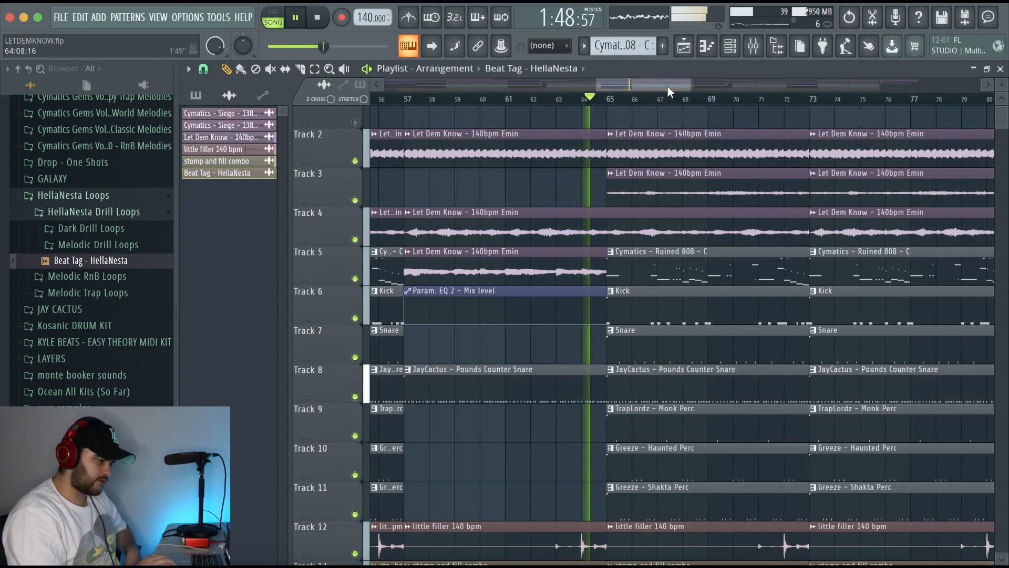